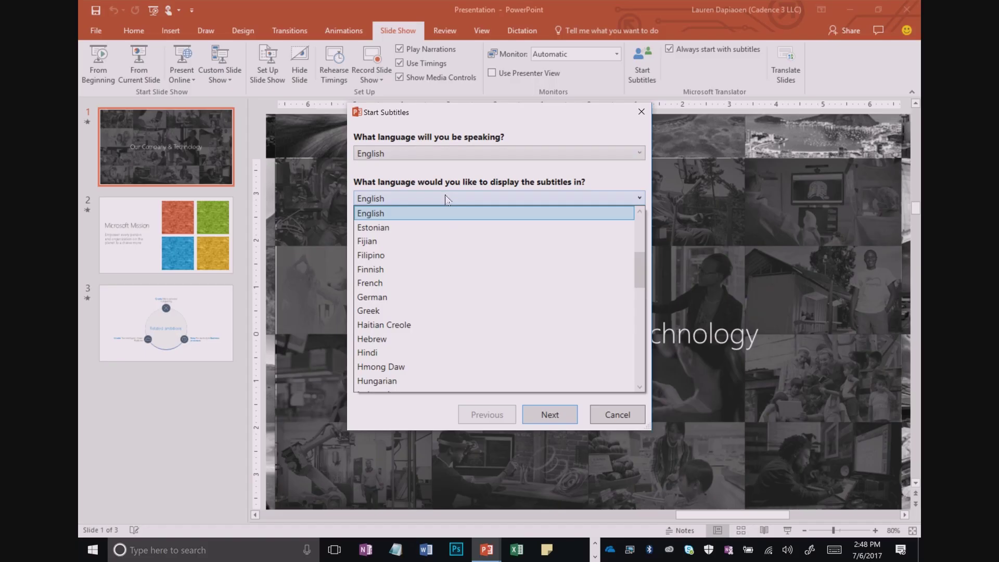
{"action": "scroll", "coordinate": [442, 220], "scroll_direction": "up", "scroll_amount": 1}
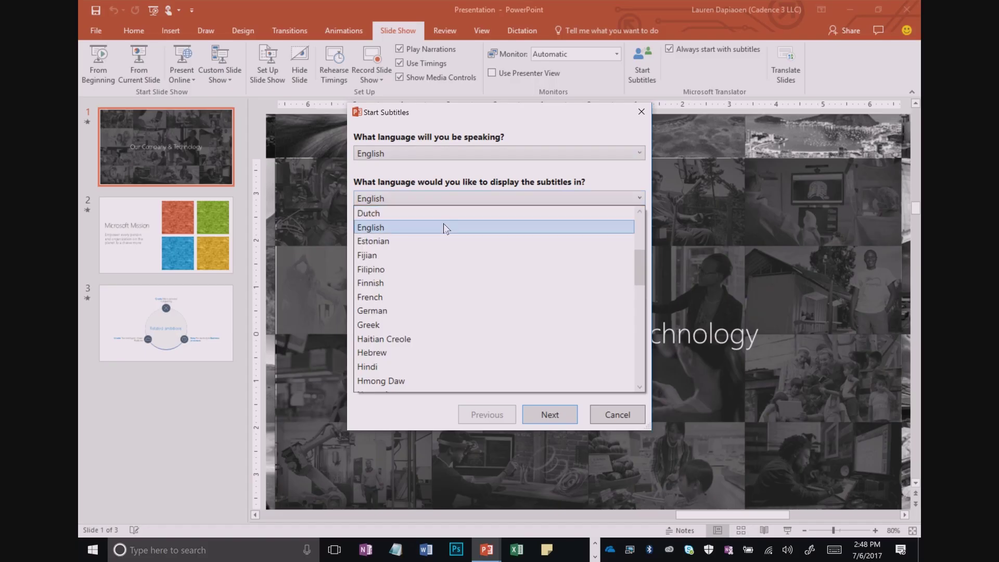
- Keep English for subtitles and send 'Hola! Tengo una Pregunta.' to conversation HKQWE
{"action": "left_click", "coordinate": [443, 226]}
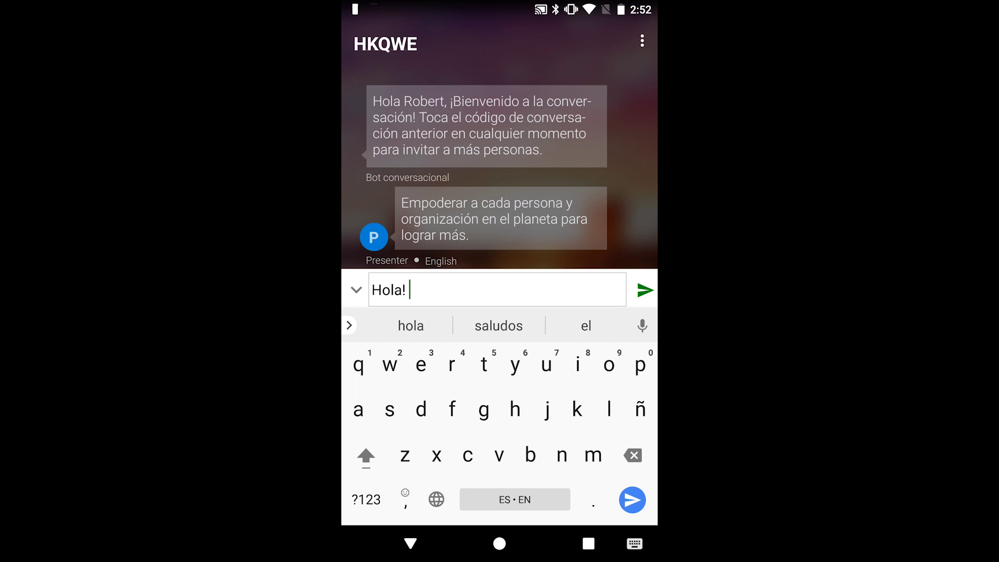
{"action": "type", "text": "Tengo una"}
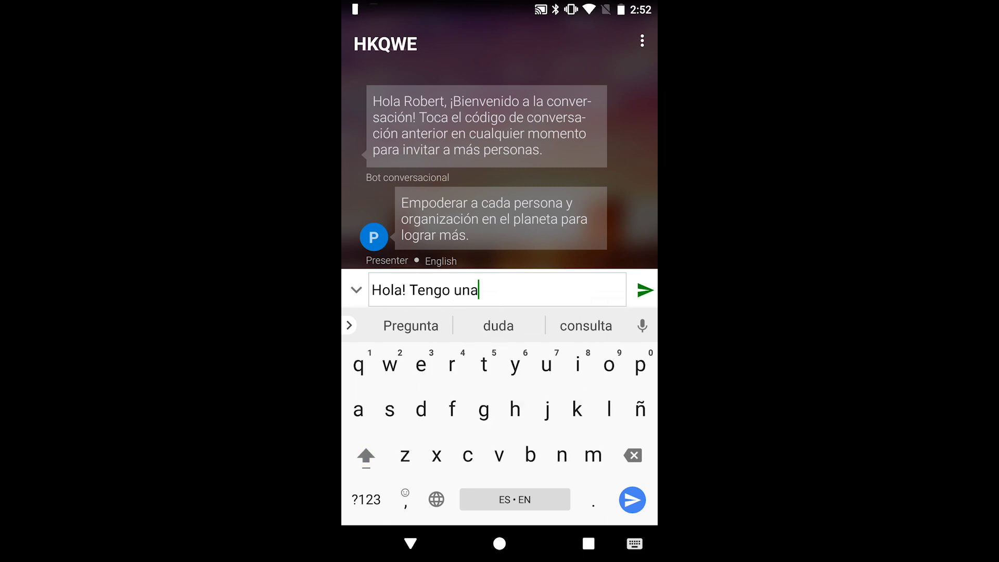
{"action": "type", "text": " Pregunta."}
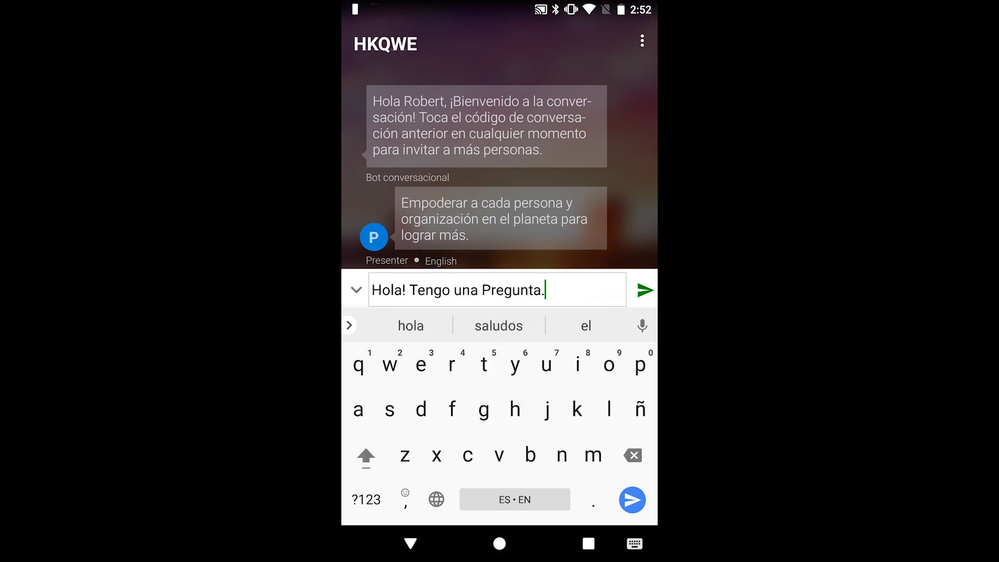
{"action": "left_click", "coordinate": [645, 289]}
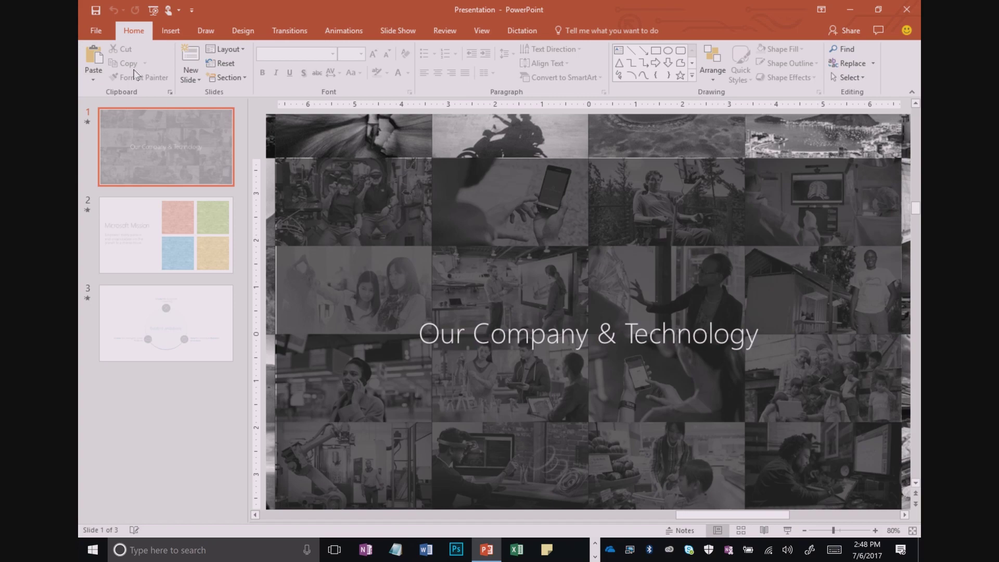
- From Slide Show's Start Subtitles, choose English as both spoken and subtitle language
{"action": "left_click", "coordinate": [398, 30]}
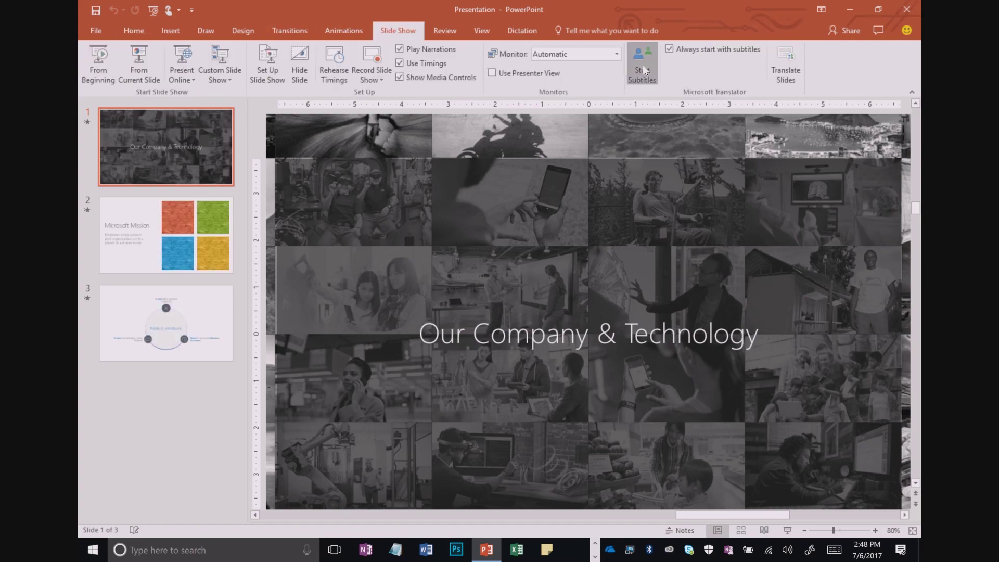
{"action": "left_click", "coordinate": [642, 65]}
{"action": "left_click", "coordinate": [552, 153]}
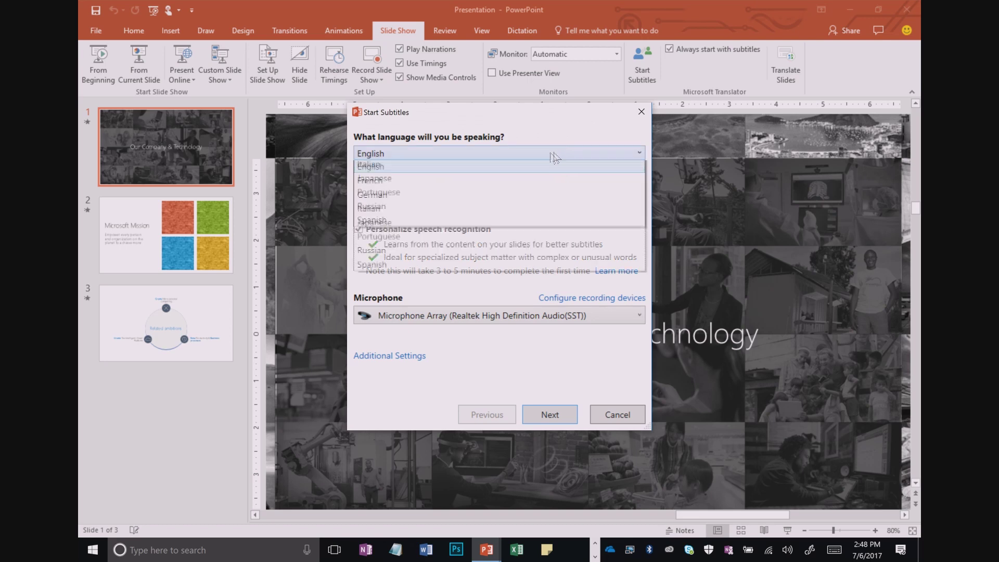
{"action": "left_click", "coordinate": [444, 215]}
{"action": "left_click", "coordinate": [445, 199]}
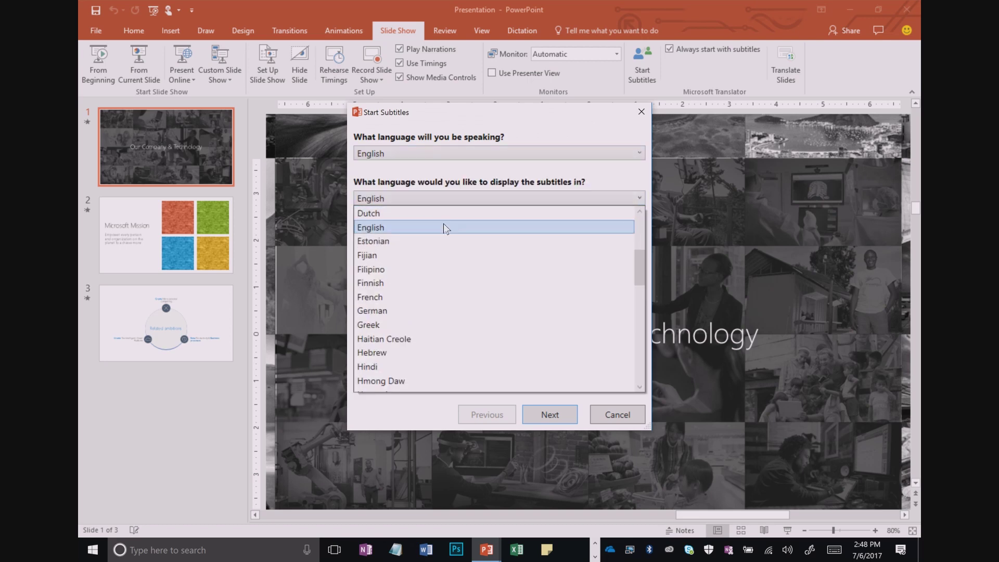
{"action": "left_click", "coordinate": [444, 225]}
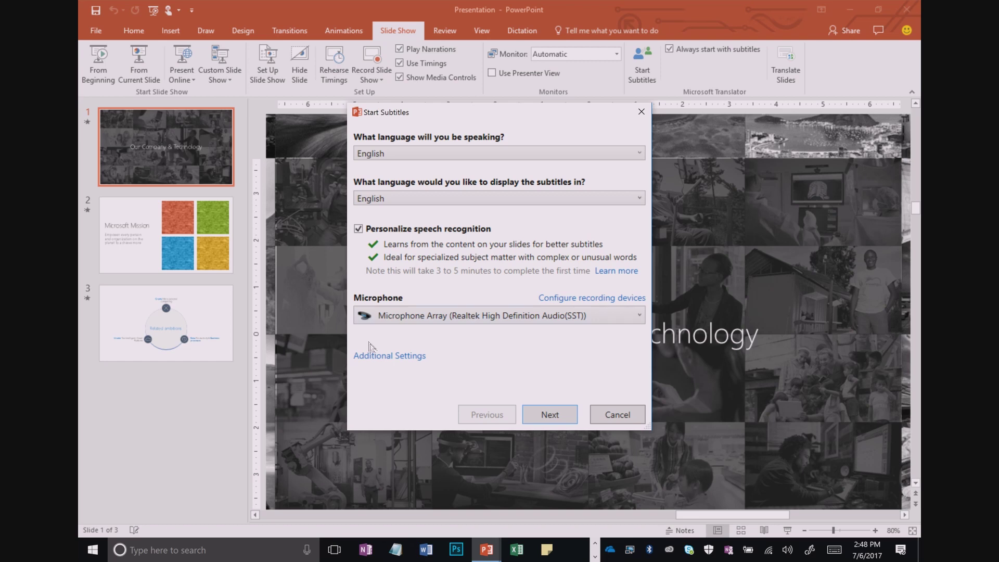
- Review Additional Settings, continue past speech personalization, then save and start live subtitles
{"action": "left_click", "coordinate": [383, 356]}
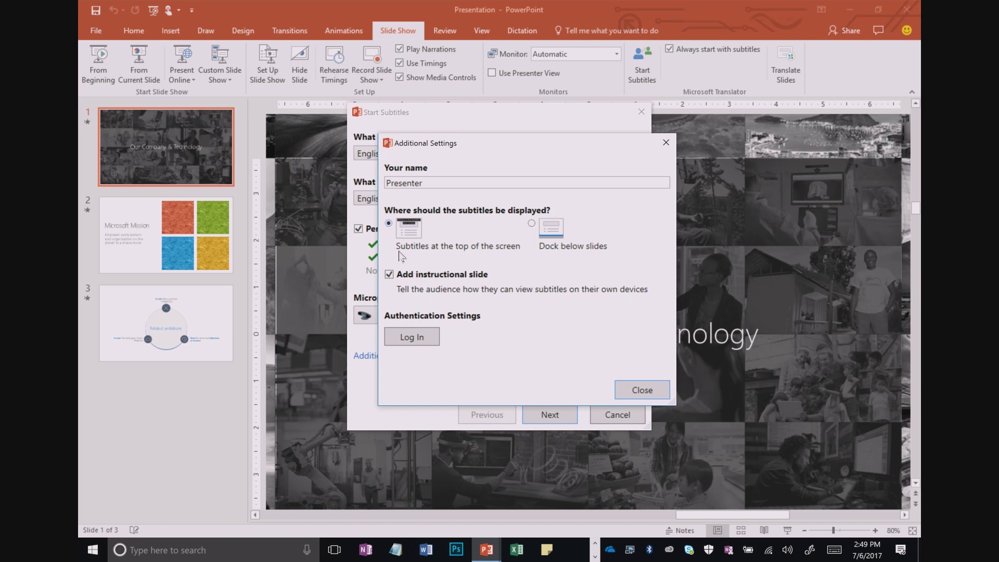
{"action": "left_click", "coordinate": [616, 396]}
{"action": "left_click", "coordinate": [554, 412]}
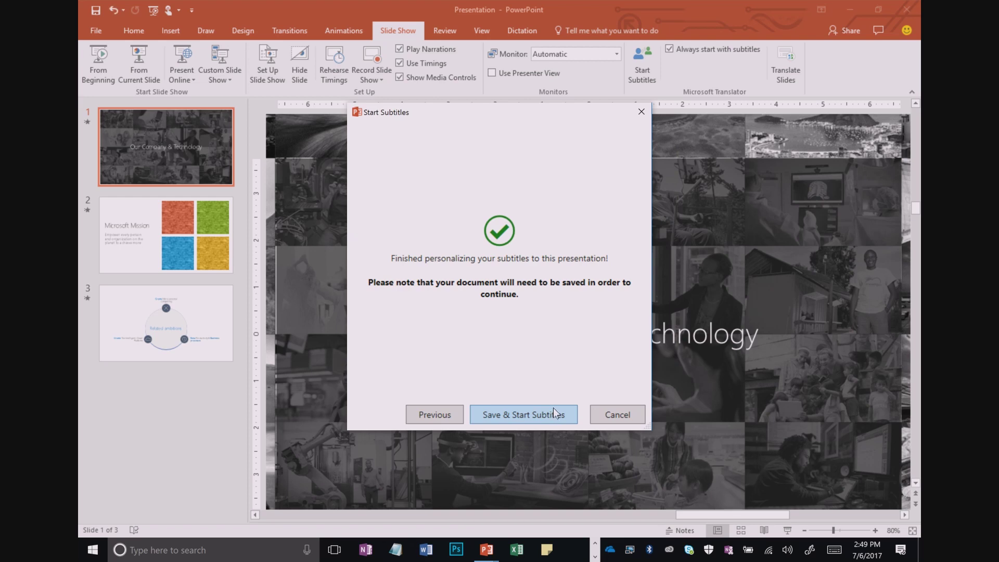
{"action": "left_click", "coordinate": [553, 411]}
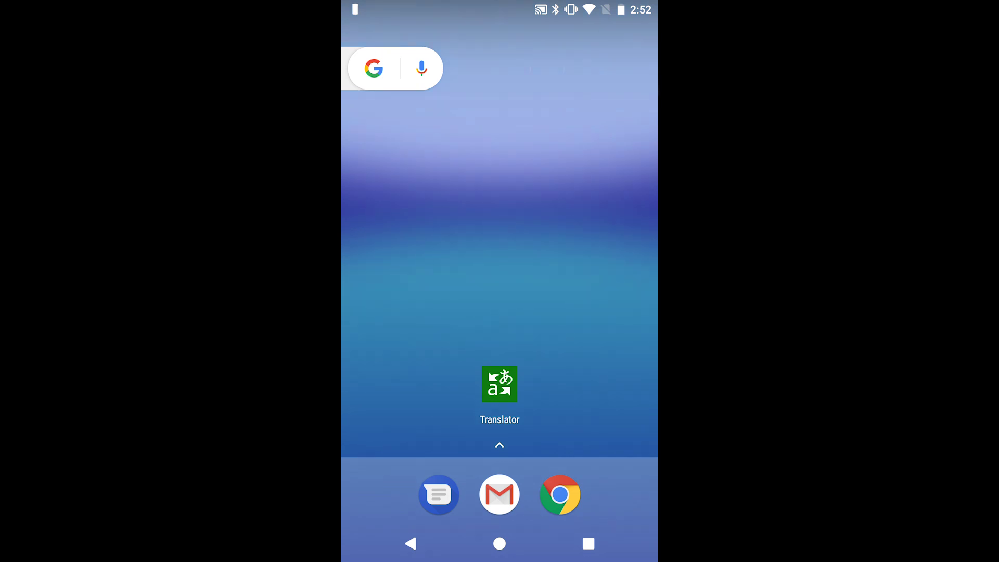
- Join conversation HKQWE in Spanish from the Translator app and open the message field
{"action": "left_click", "coordinate": [499, 385]}
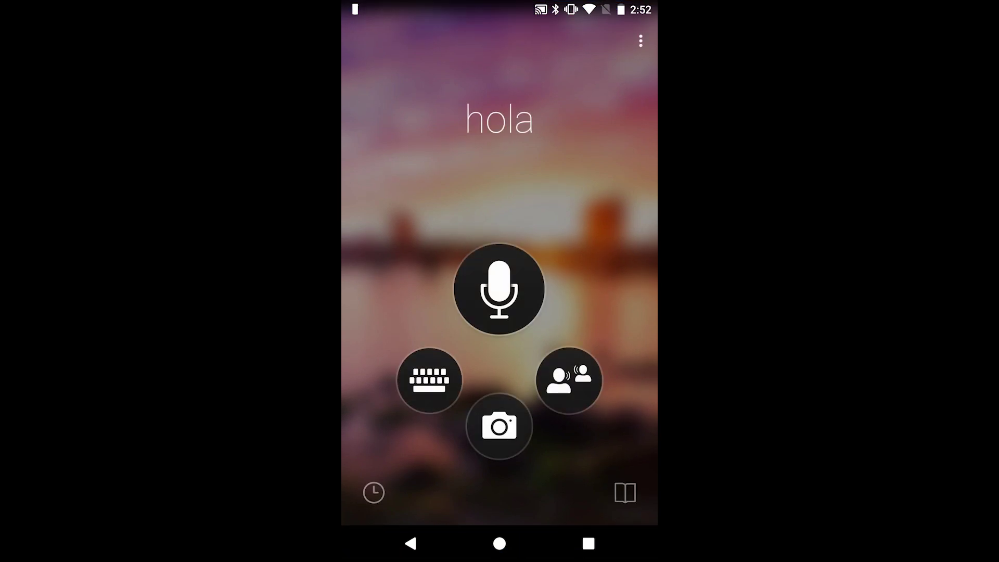
{"action": "left_click", "coordinate": [569, 380]}
{"action": "type", "text": "HK"}
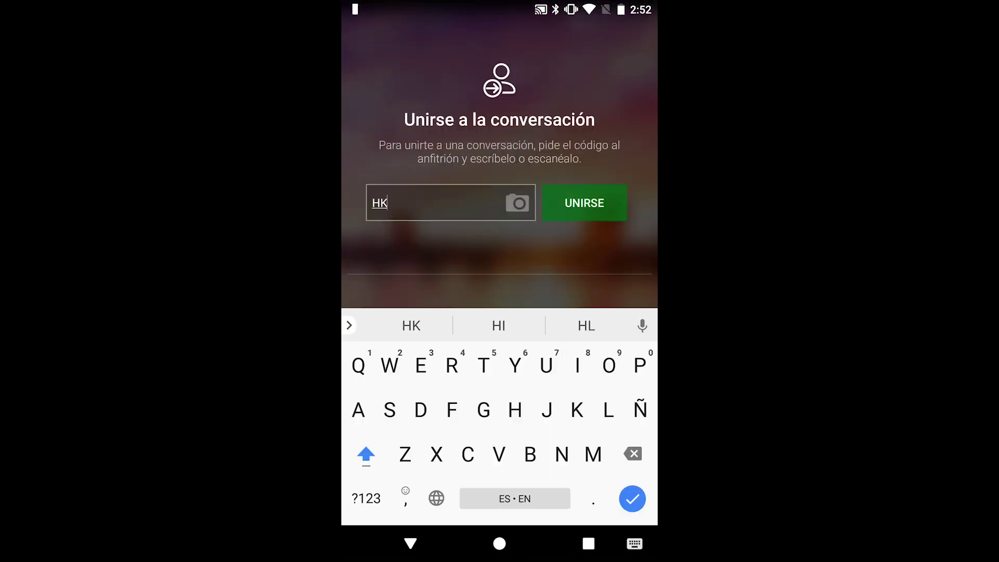
{"action": "type", "text": "QWE"}
{"action": "left_click", "coordinate": [584, 202]}
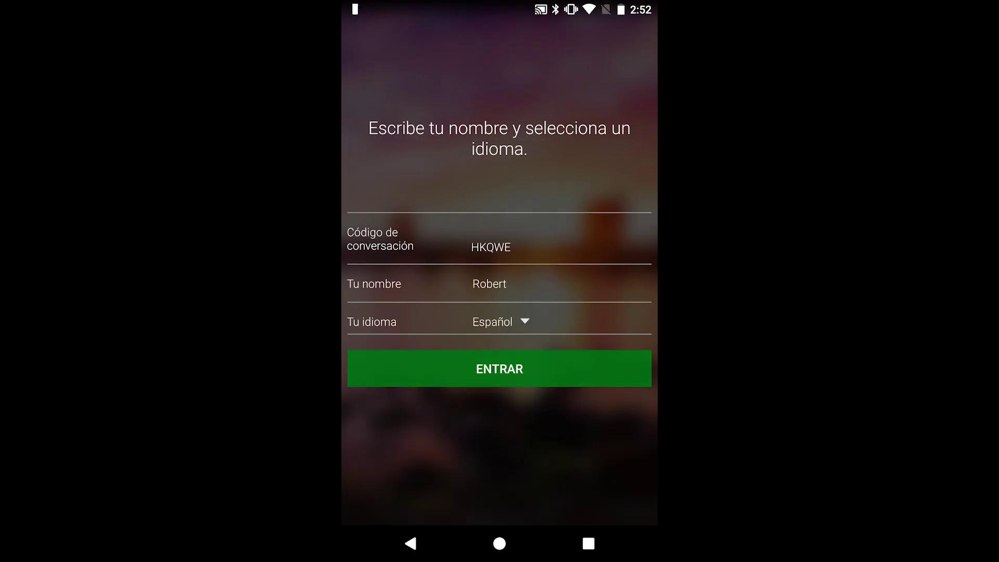
{"action": "left_click", "coordinate": [500, 369]}
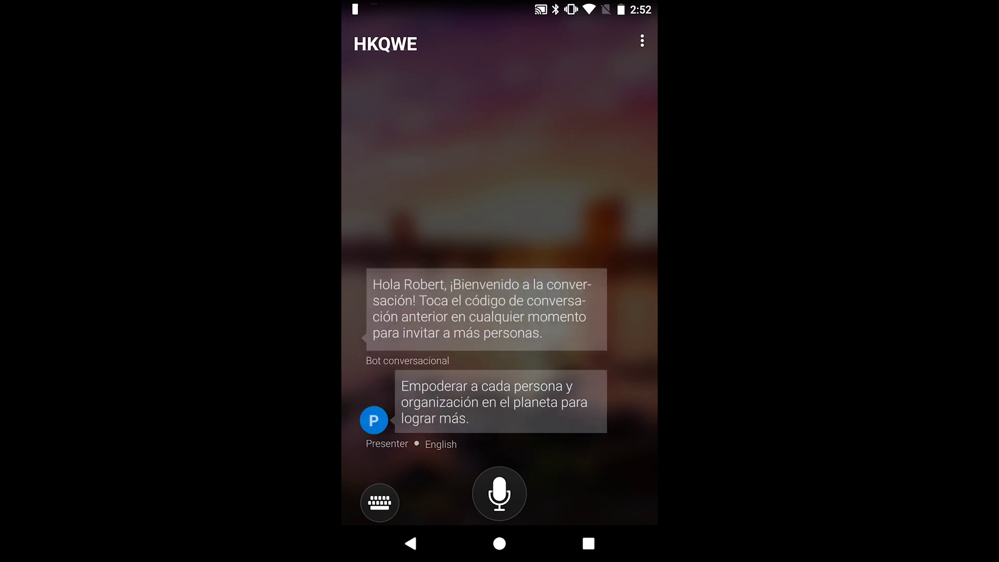
{"action": "left_click", "coordinate": [379, 502]}
{"action": "type", "text": "Hola"}
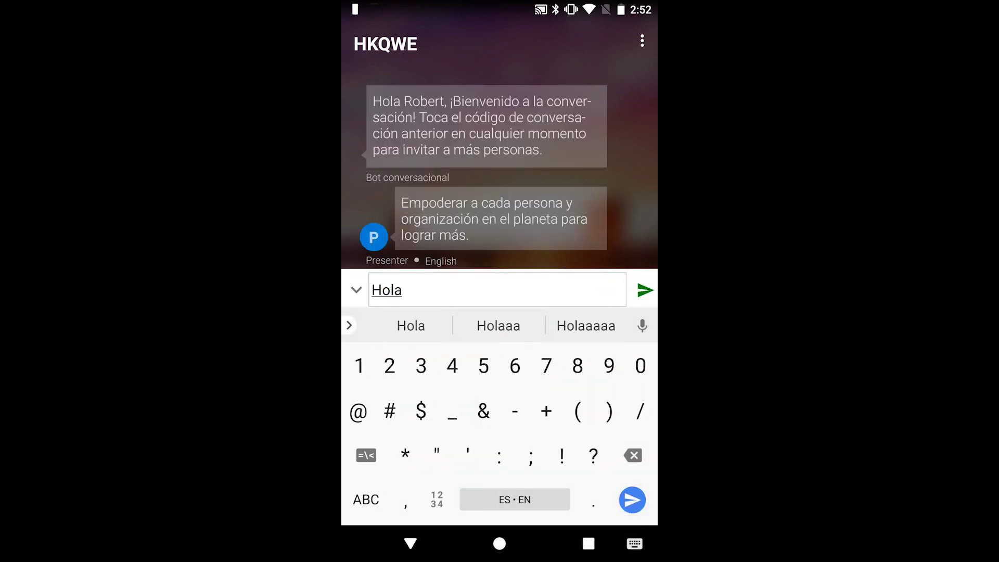
{"action": "type", "text": "! Tengo "}
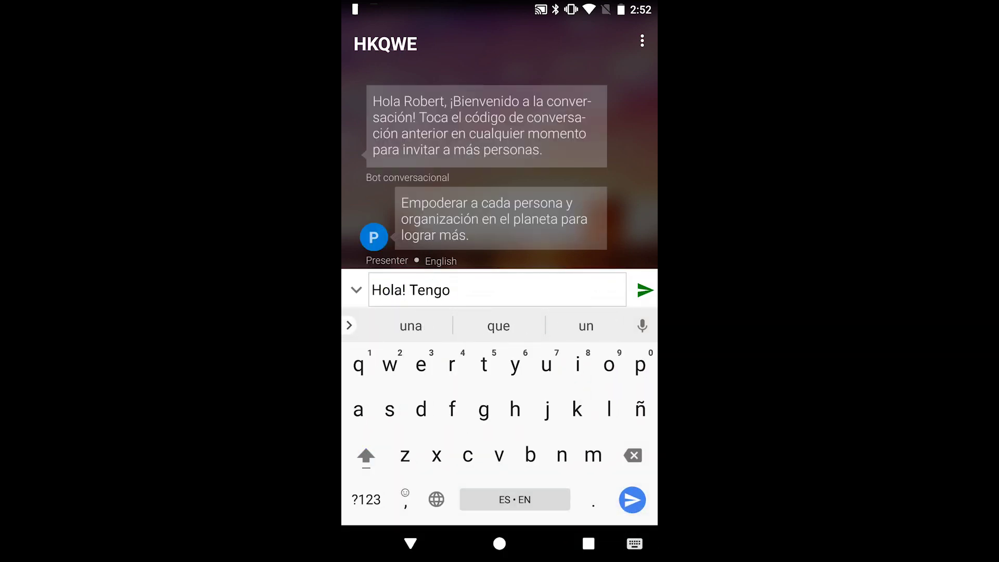
{"action": "type", "text": "una Pregunta."}
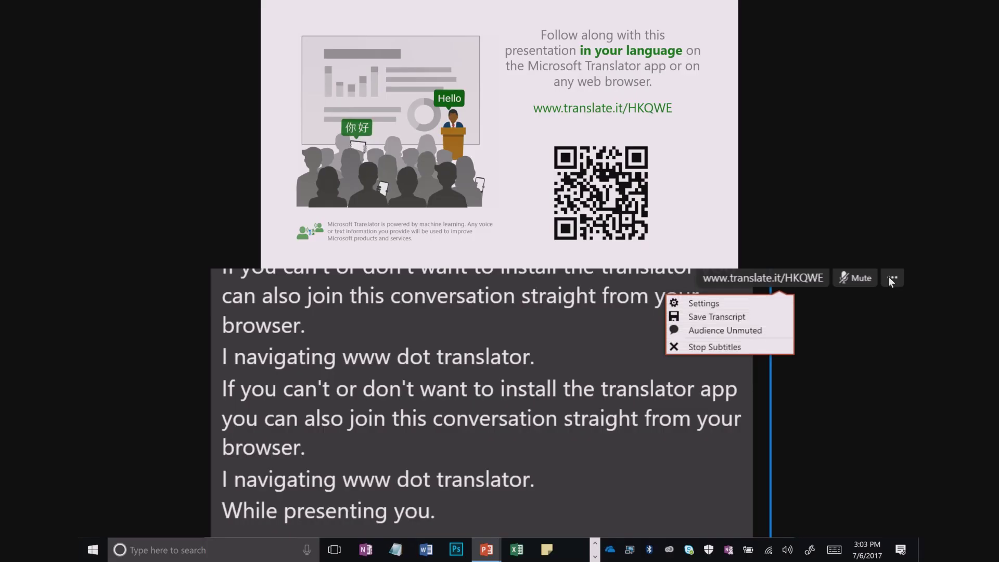
{"action": "left_click", "coordinate": [777, 304]}
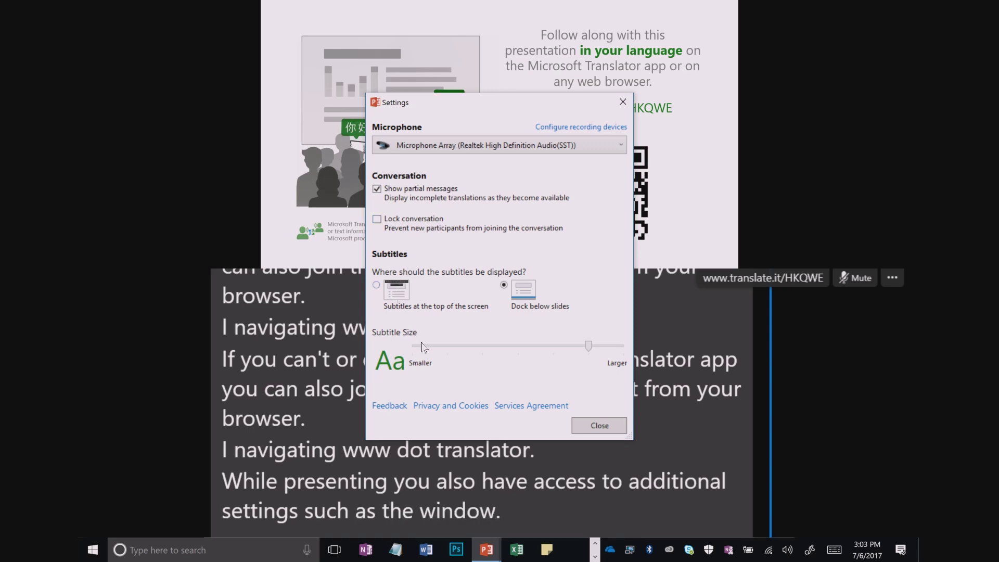
{"action": "left_click", "coordinate": [598, 427]}
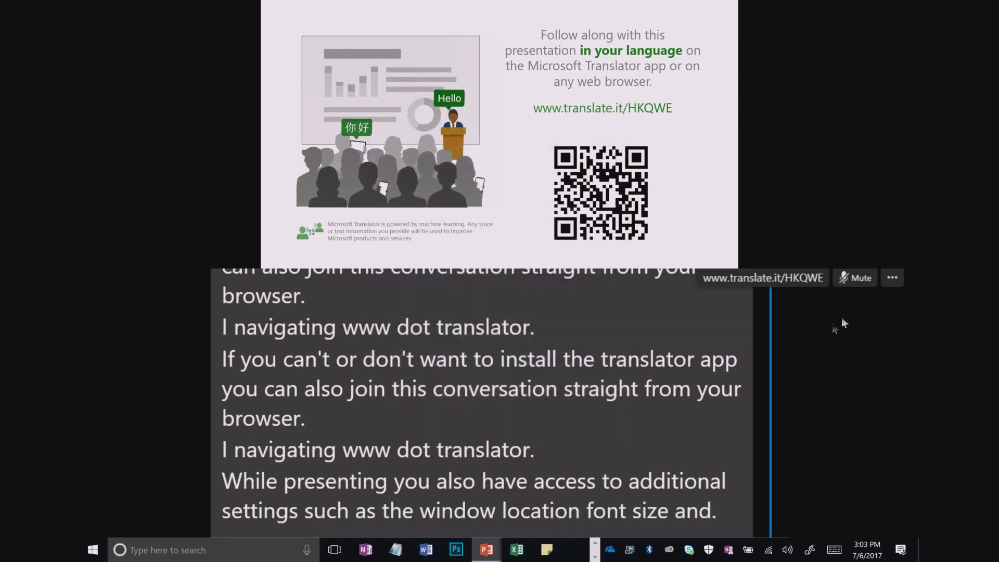
{"action": "left_click", "coordinate": [893, 279]}
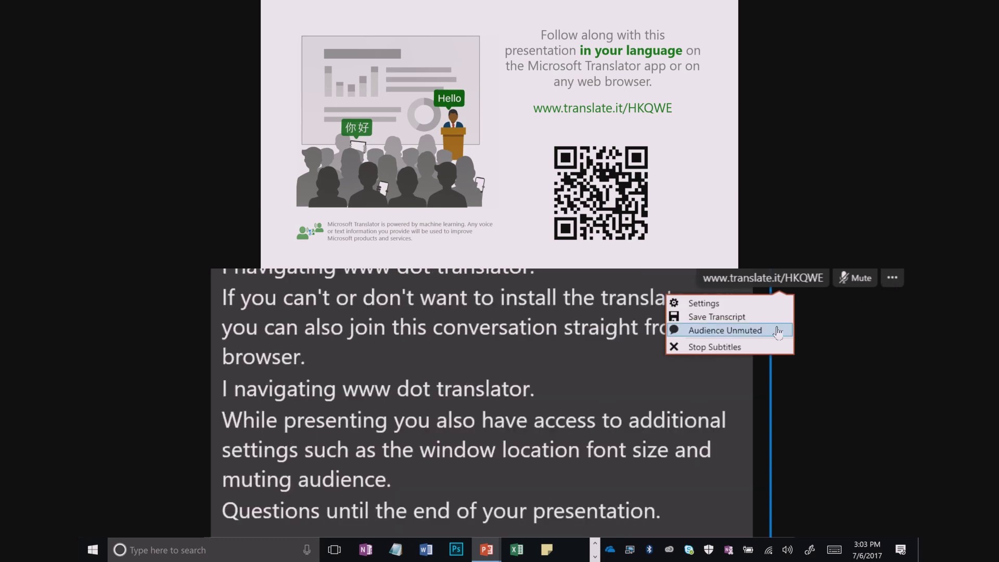
{"action": "type", "text": "translate.it"}
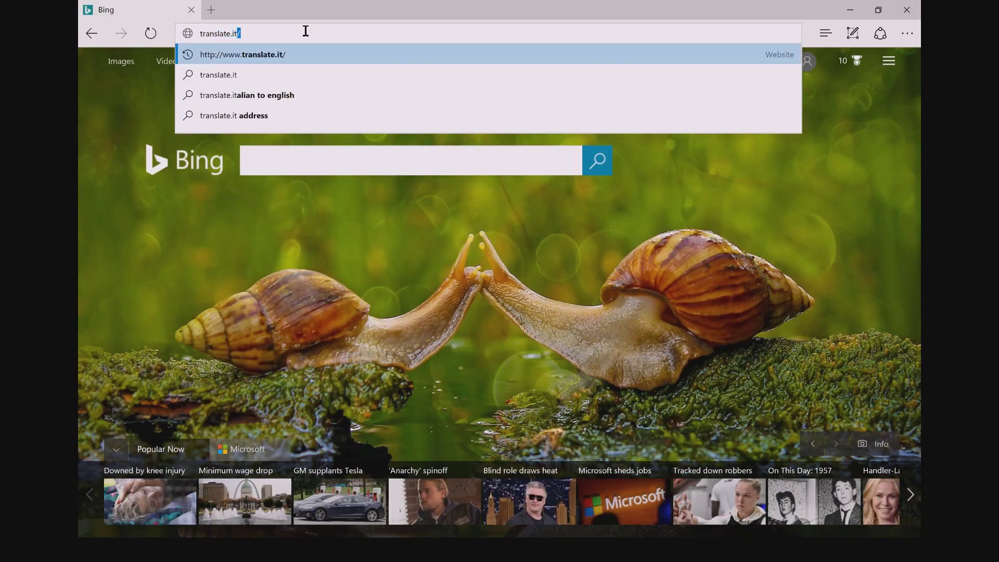
- Open translate.it in Edge and join conversation HKQWE as Mary in English
{"action": "key", "text": "Return"}
{"action": "left_click", "coordinate": [584, 220]}
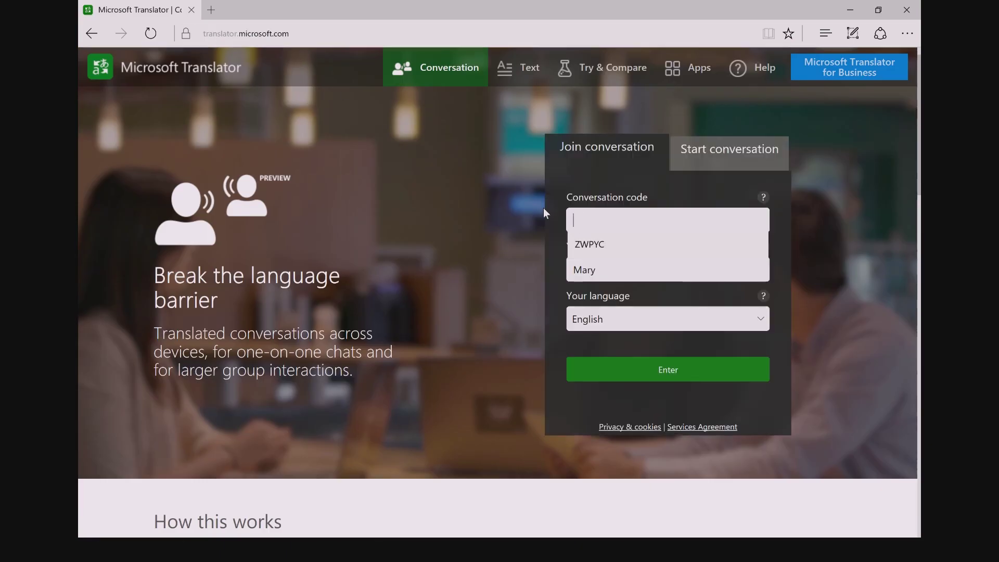
{"action": "type", "text": "HKQWE"}
{"action": "key", "text": "Tab"}
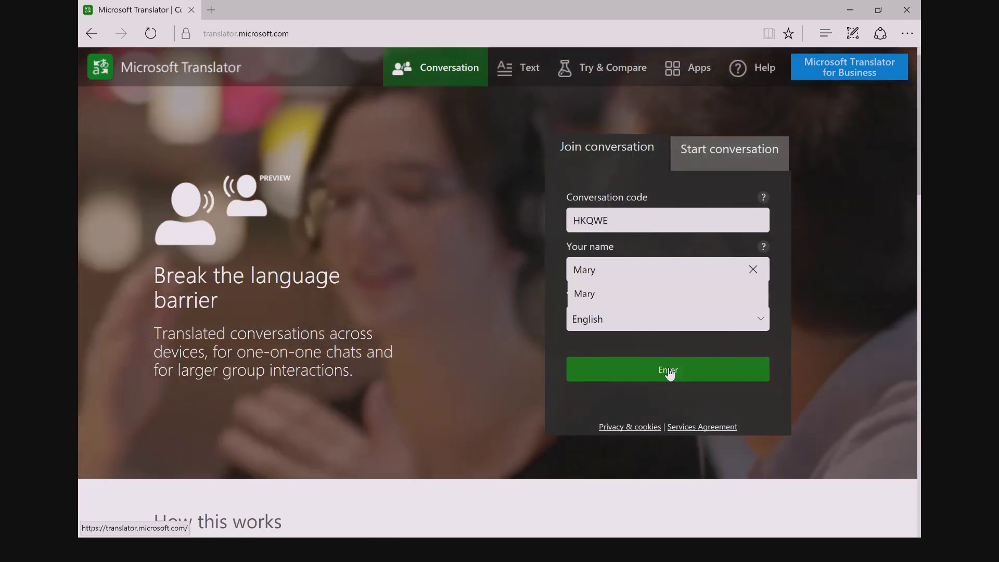
{"action": "left_click", "coordinate": [669, 370]}
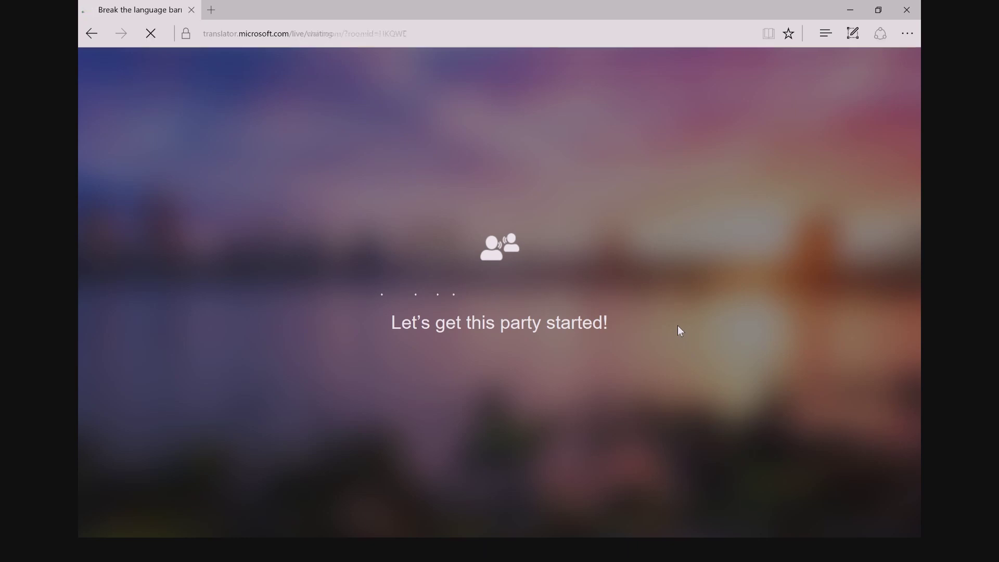